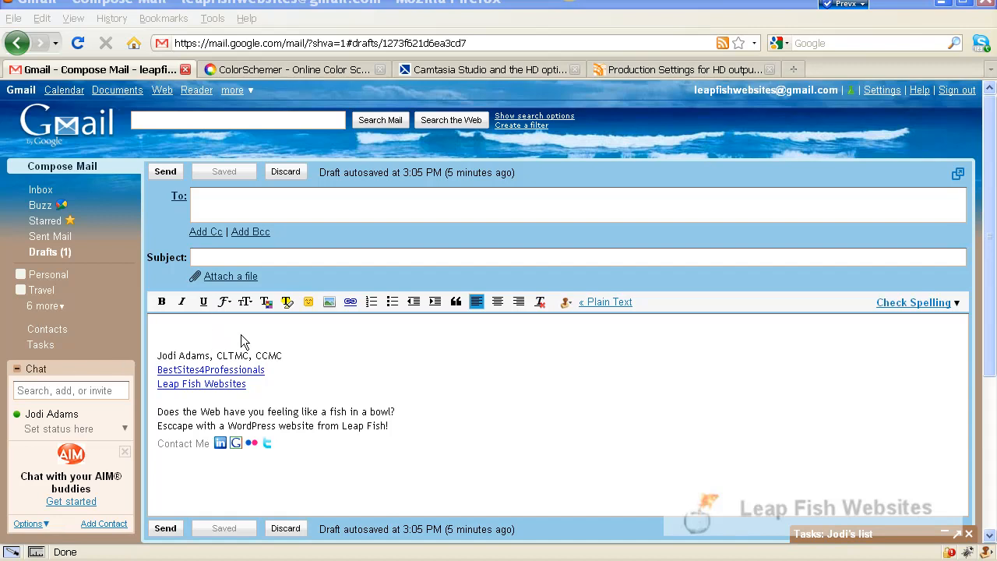
# Open the WiseStamp signature editor from the message body and choose the Personal signature.
pyautogui.rightClick(277, 428)
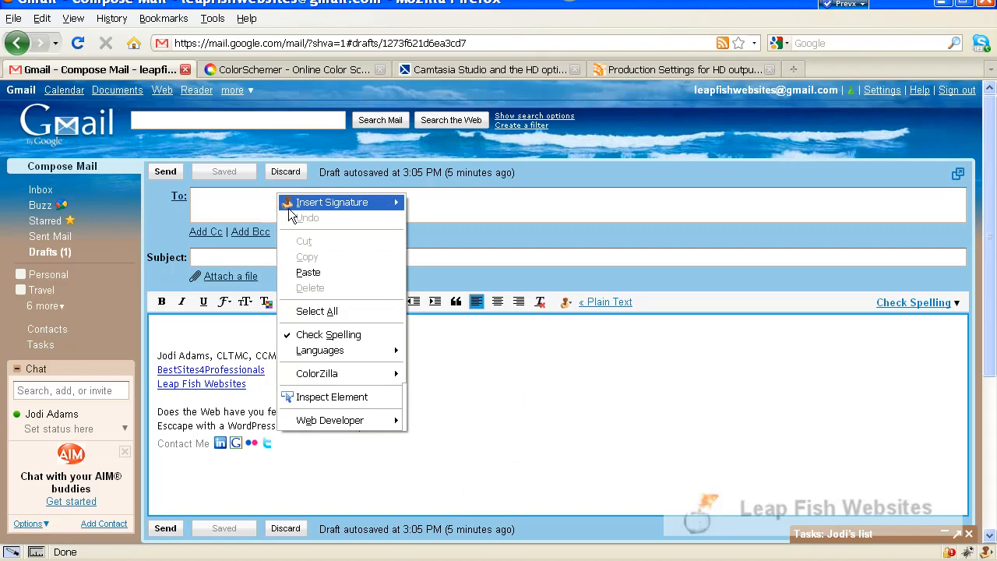
pyautogui.moveTo(318, 204)
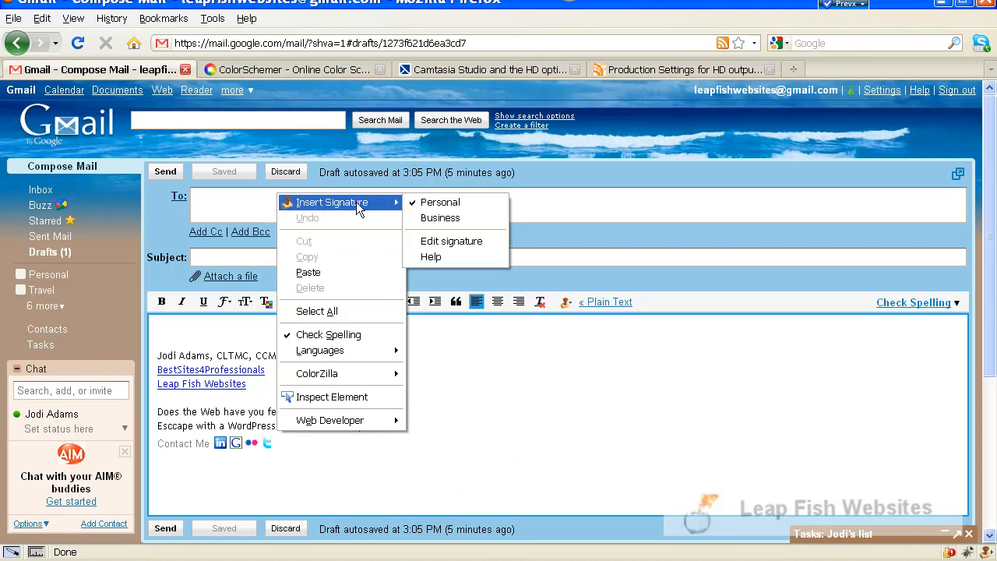
pyautogui.click(437, 242)
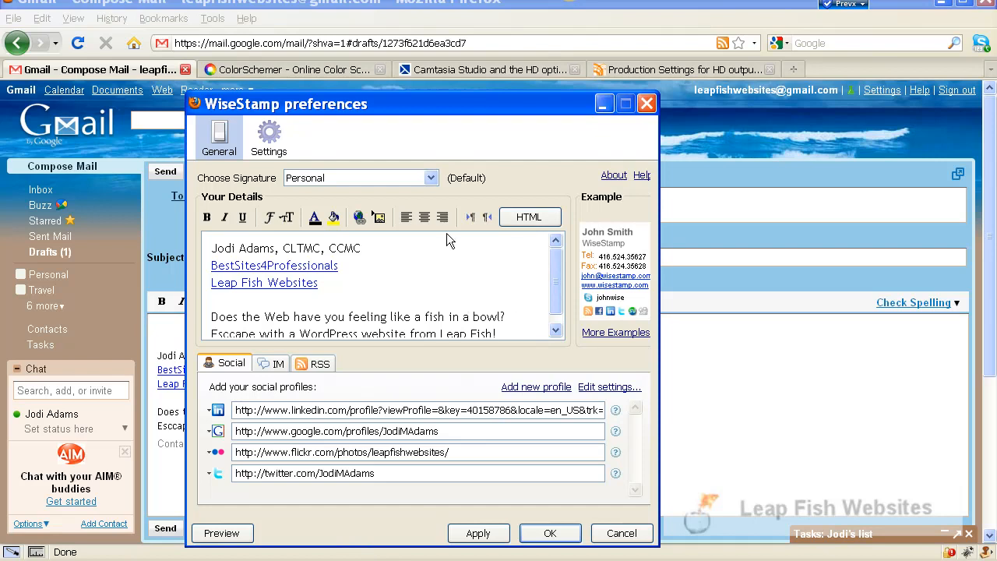
pyautogui.click(431, 179)
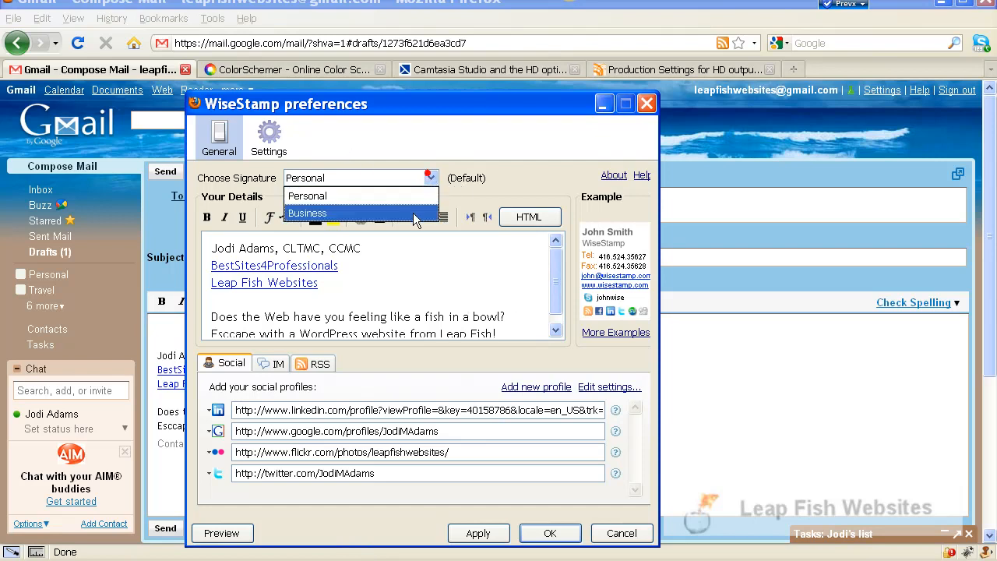
pyautogui.click(406, 195)
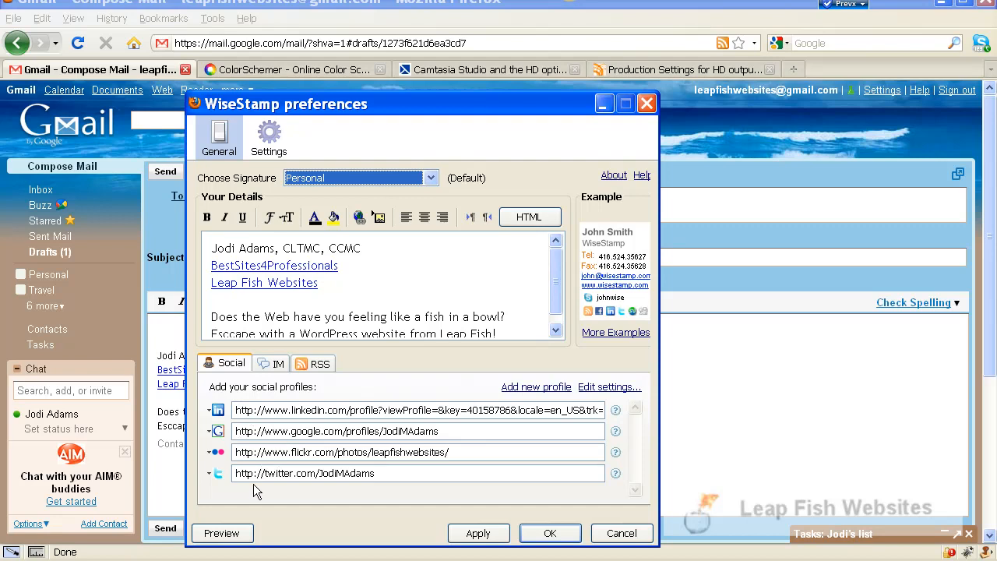
# Look through the social networks offered for the LinkedIn profile entry, and close the list without changing it.
pyautogui.click(219, 410)
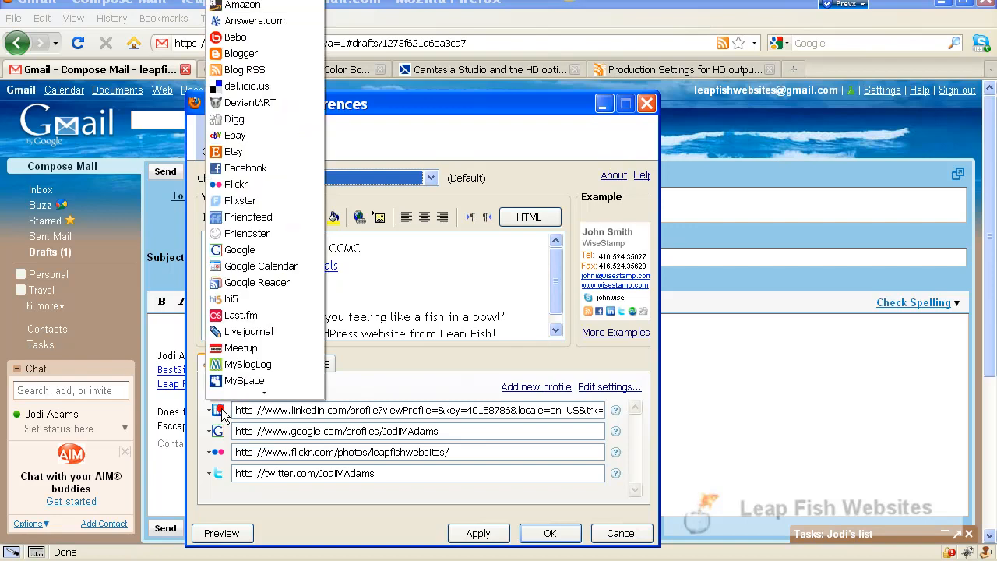
pyautogui.scroll(-4, 261, 335)
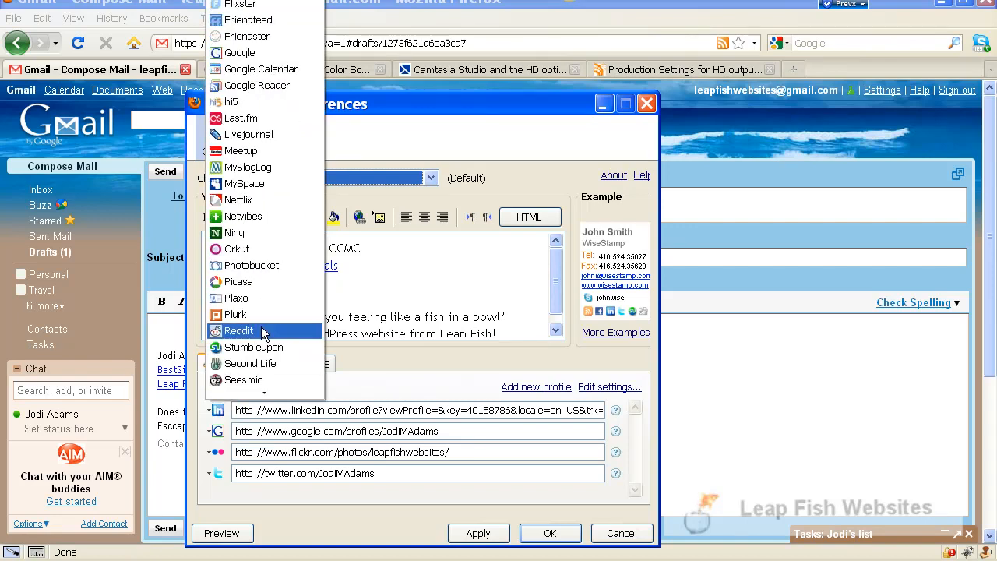
pyautogui.scroll(-2, 268, 396)
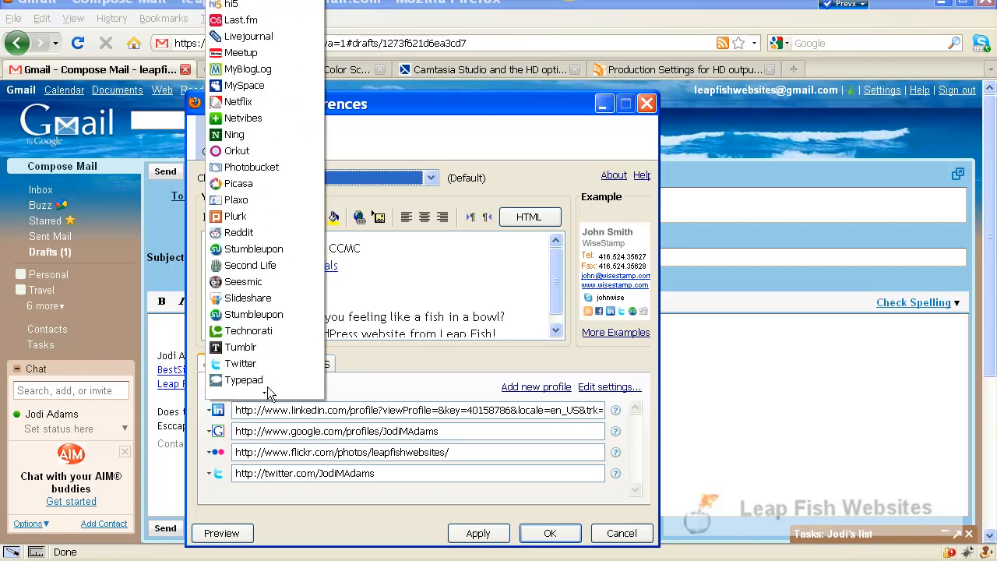
pyautogui.scroll(5, 262, 395)
pyautogui.scroll(-9, 265, 394)
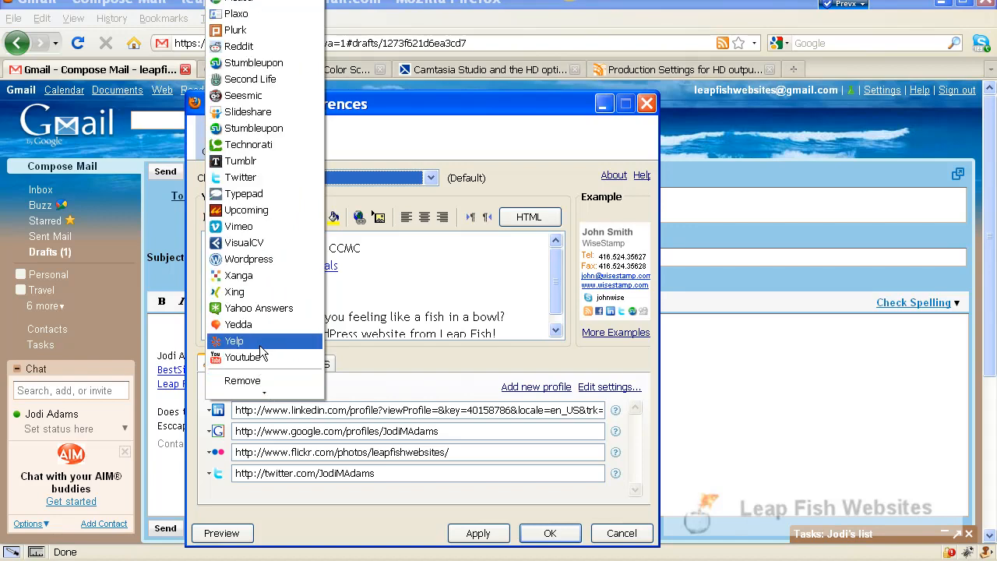
pyautogui.scroll(10, 237, 81)
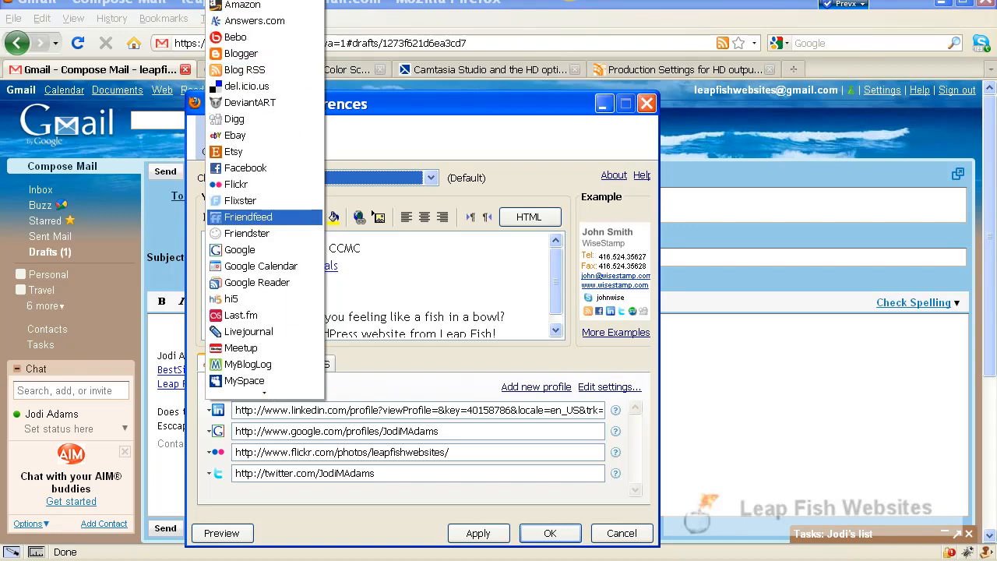
pyautogui.click(481, 451)
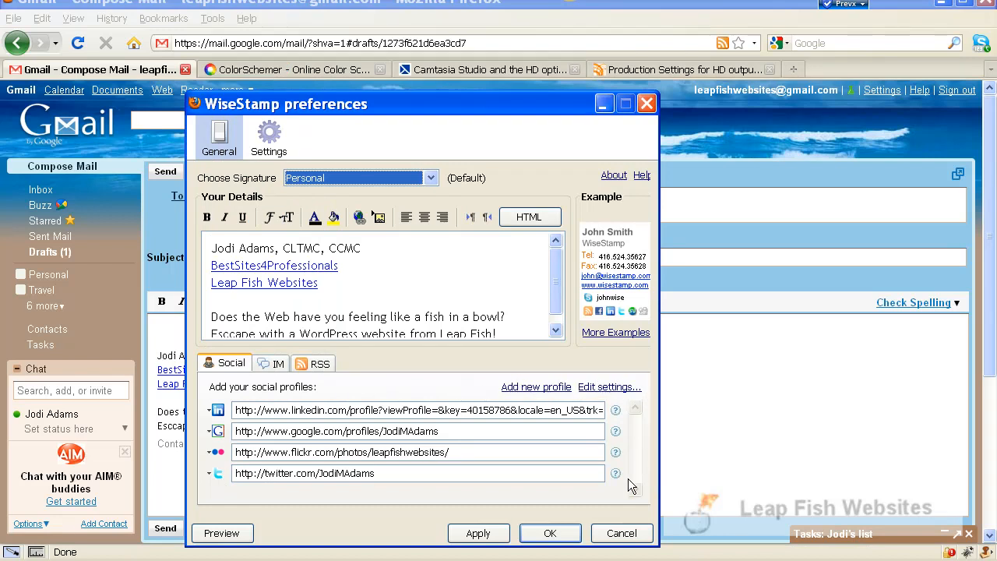
# Add a new social profile entry set to Flickr, and remove the empty entry again.
pyautogui.click(521, 387)
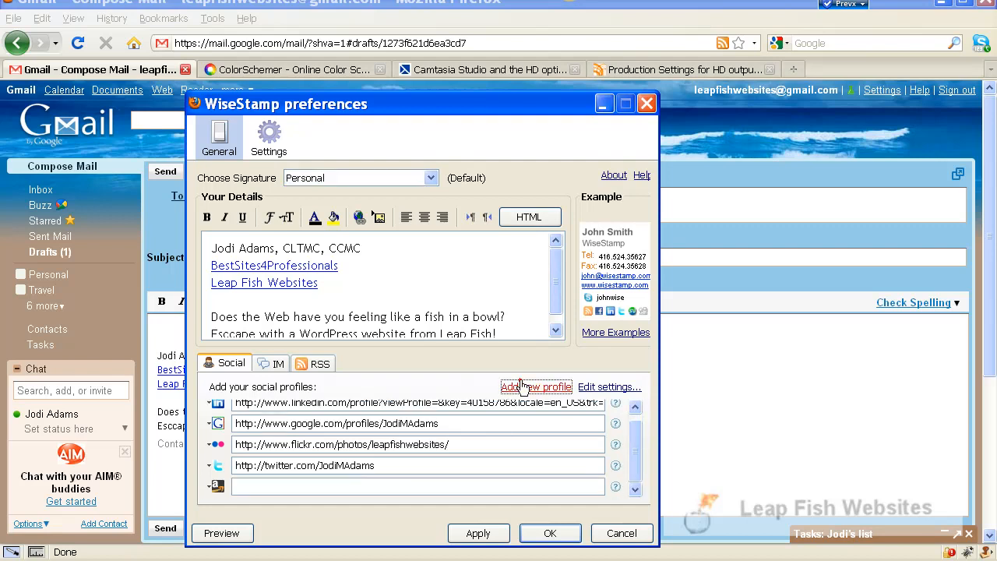
pyautogui.click(215, 487)
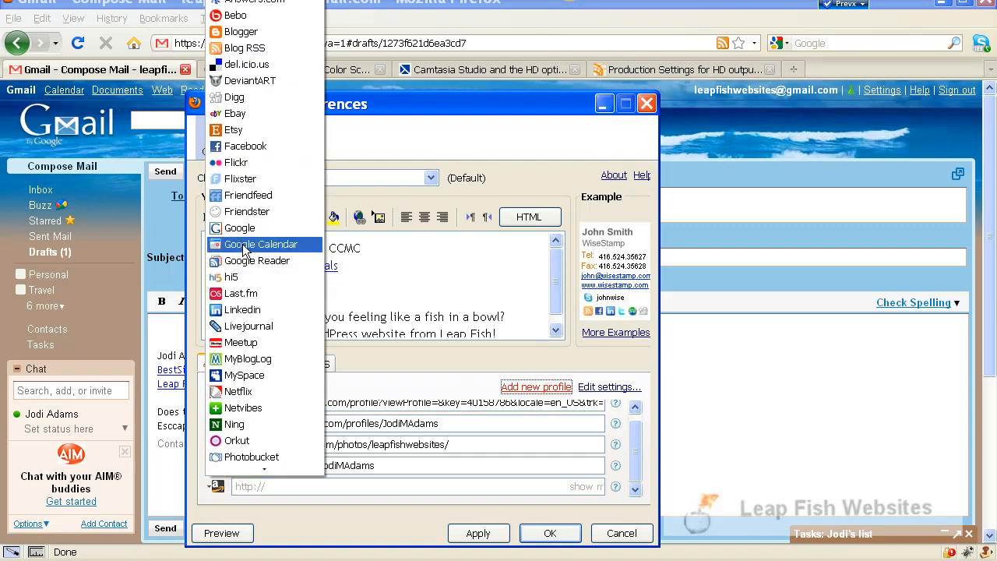
pyautogui.click(244, 164)
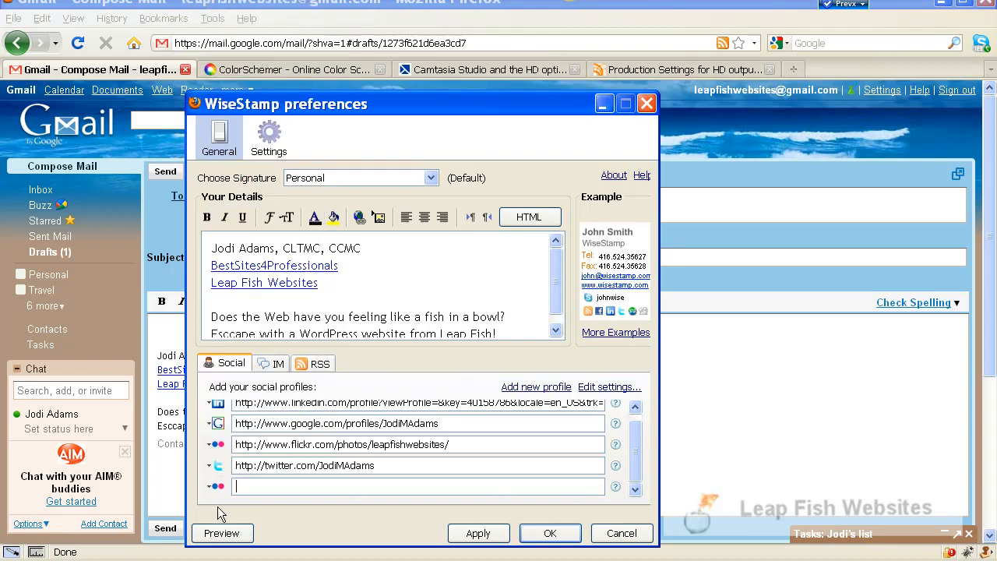
pyautogui.click(218, 487)
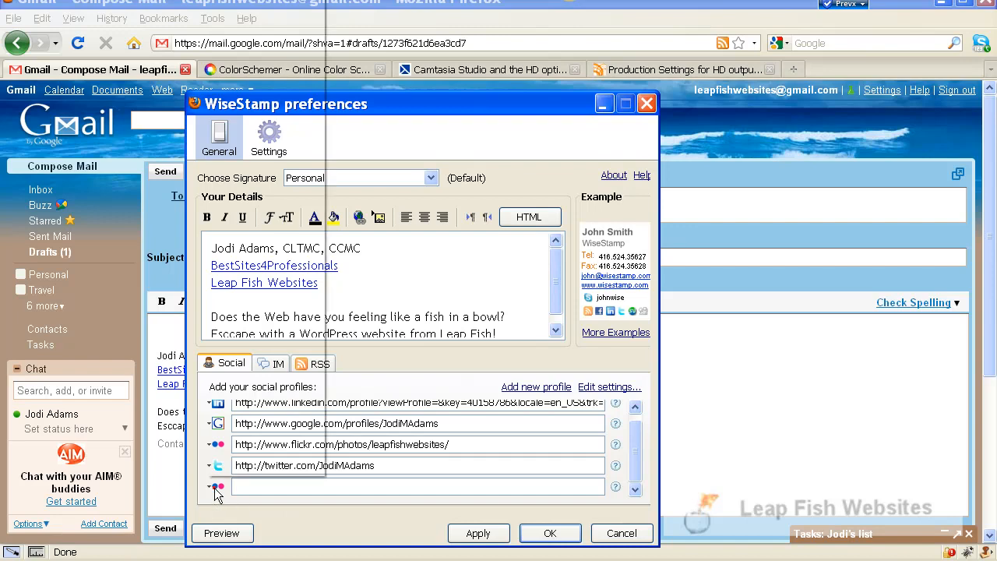
pyautogui.scroll(-5, 251, 436)
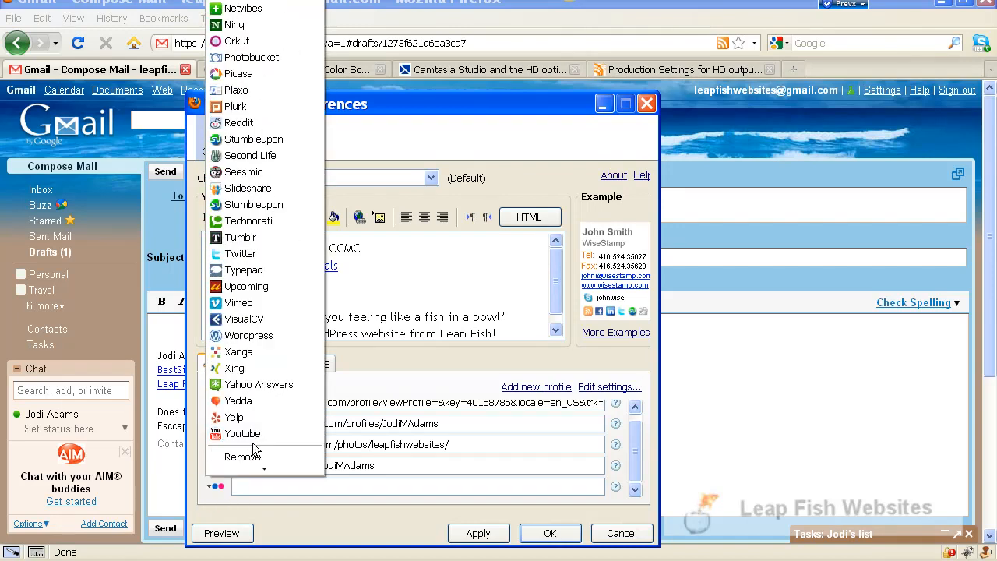
pyautogui.click(248, 458)
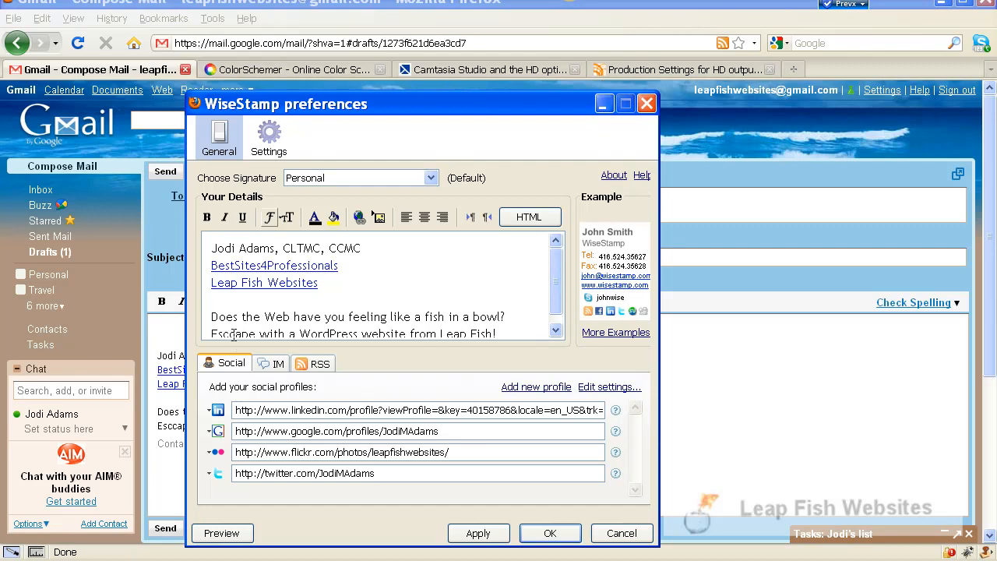
# Review the signature's IM, RSS and social options and the WiseStamp general settings, and return to the signature details.
pyautogui.click(279, 364)
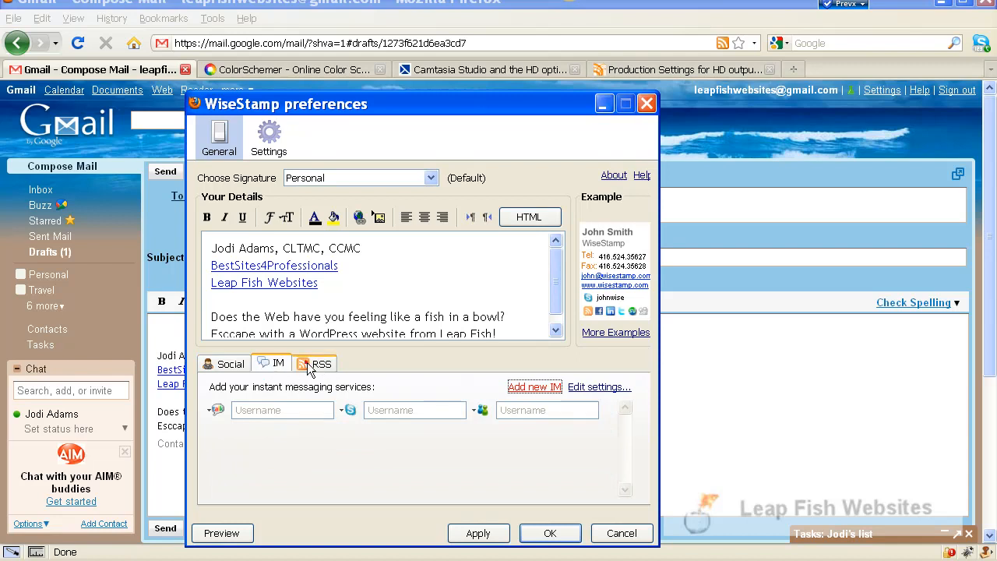
pyautogui.click(310, 366)
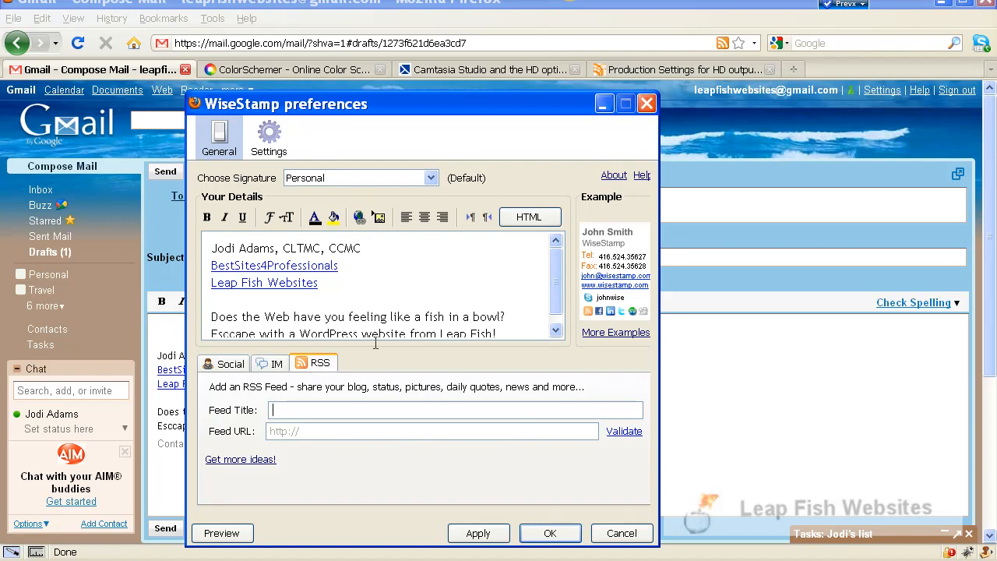
pyautogui.click(222, 364)
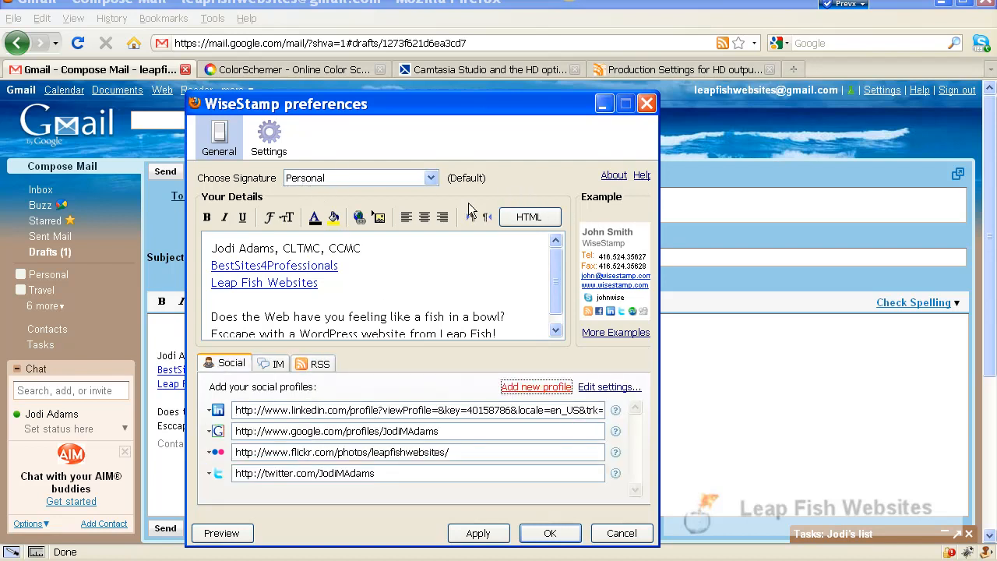
pyautogui.click(278, 138)
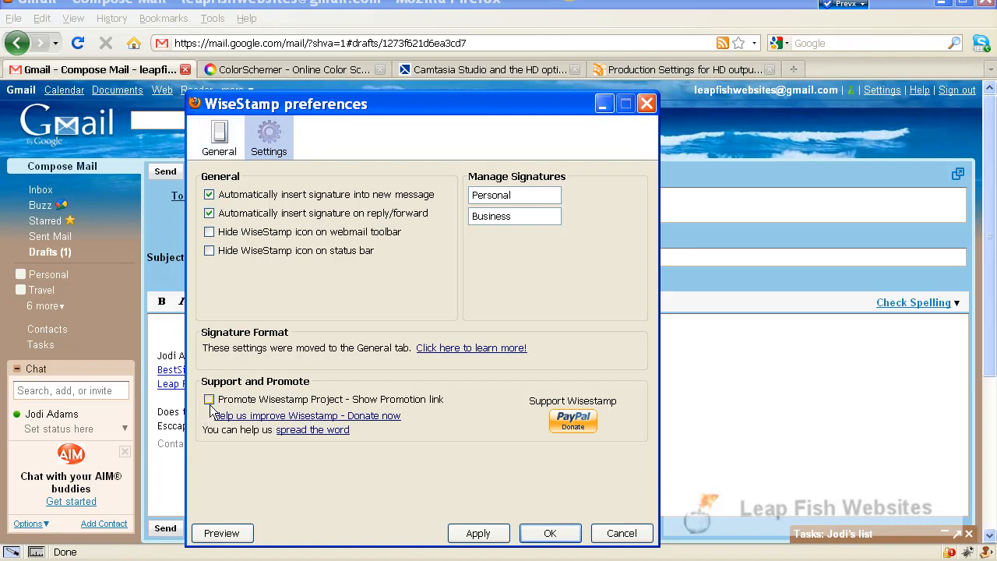
pyautogui.click(226, 134)
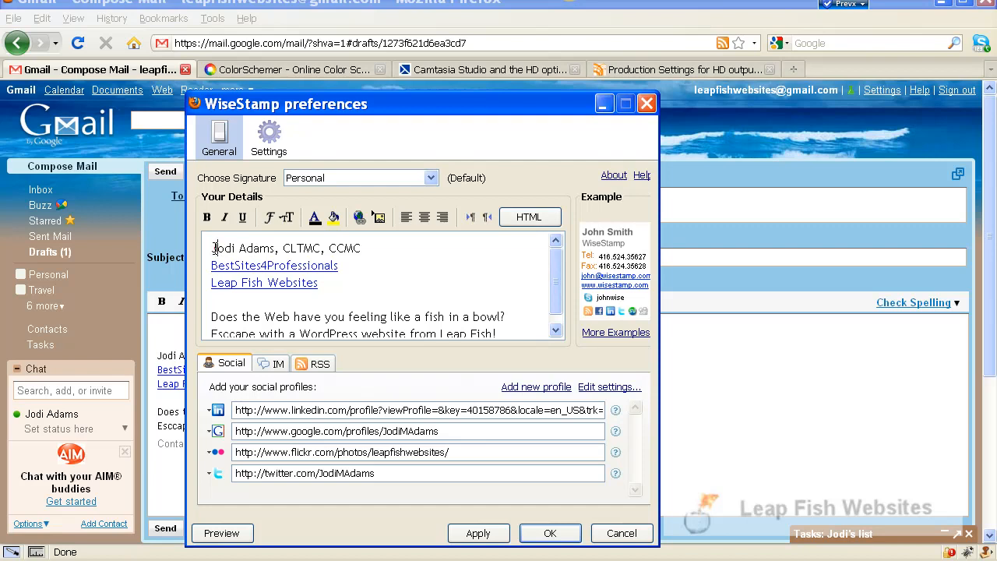
# Select the person's name in the first line of the signature text, without the credentials after it.
pyautogui.moveTo(215, 248); pyautogui.dragTo(235, 248)
pyautogui.click(210, 253)
pyautogui.moveTo(209, 251); pyautogui.dragTo(274, 248)
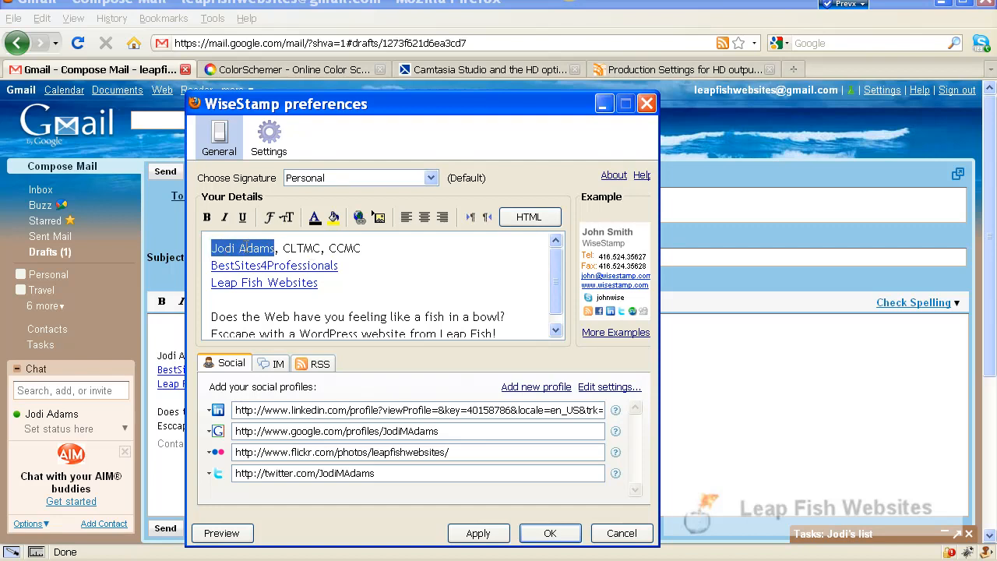
# Try to add a web link to the selected name, clearing the default URL, and cancel the link.
pyautogui.click(359, 219)
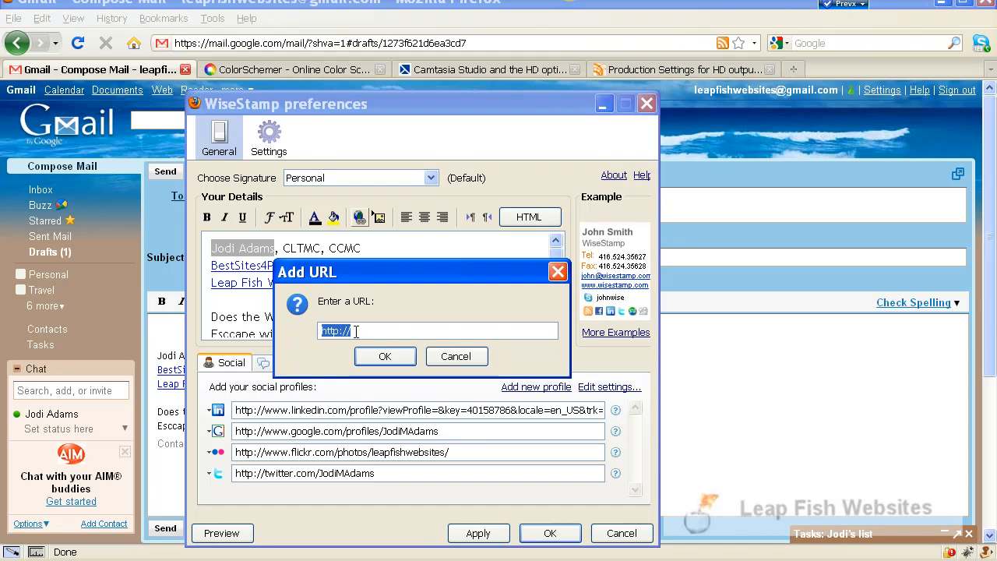
pyautogui.press('BackSpace')
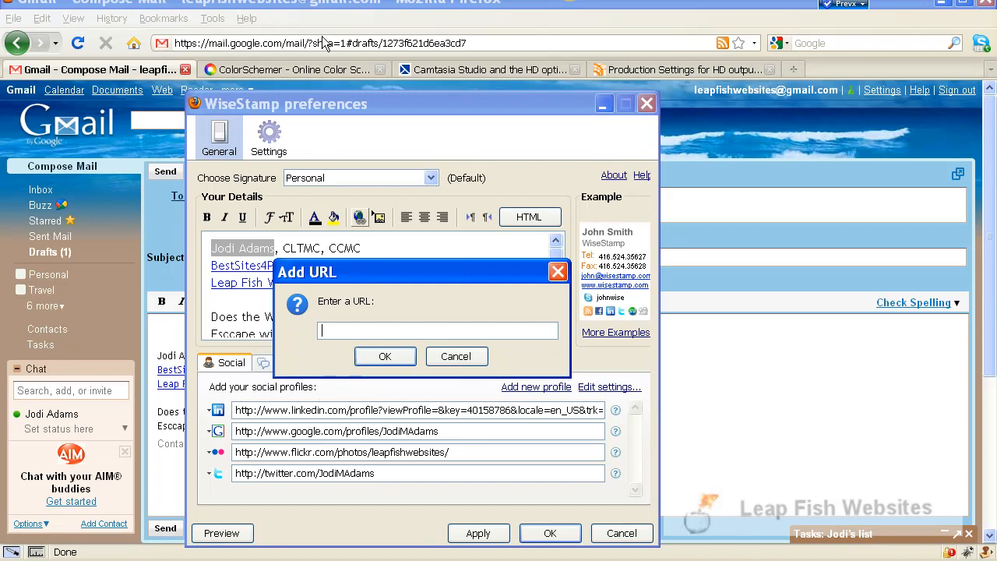
pyautogui.click(243, 44)
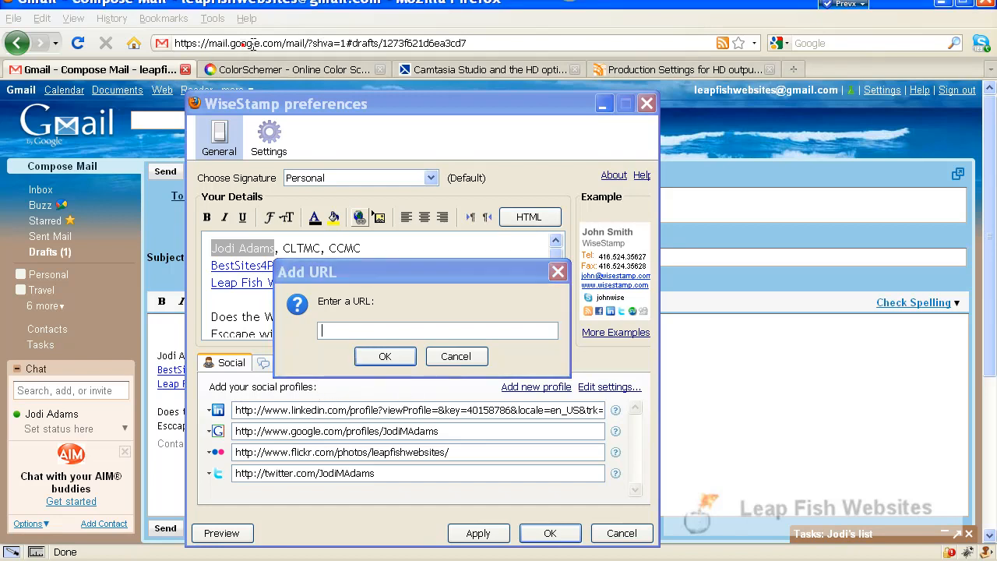
pyautogui.rightClick(243, 44)
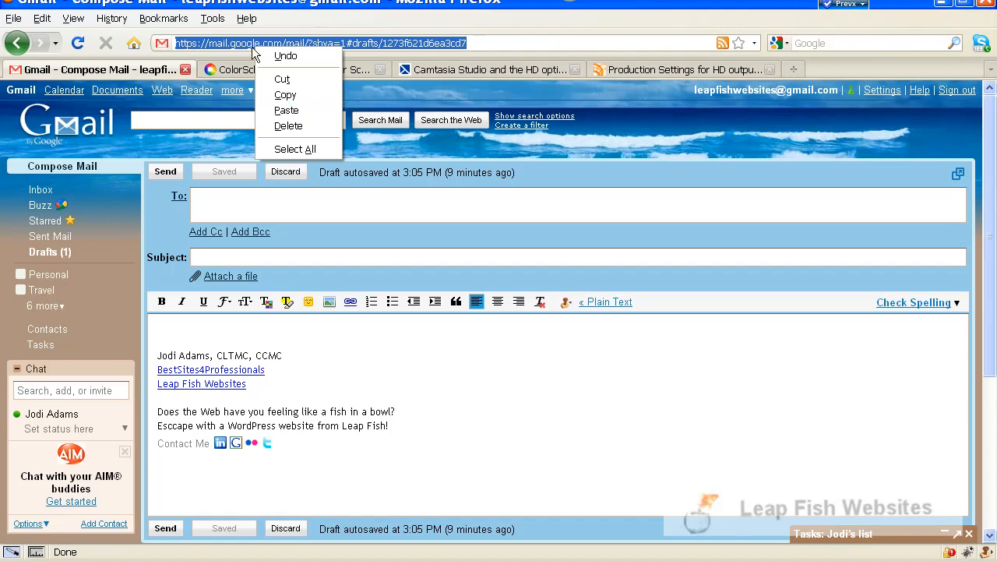
pyautogui.click(434, 36)
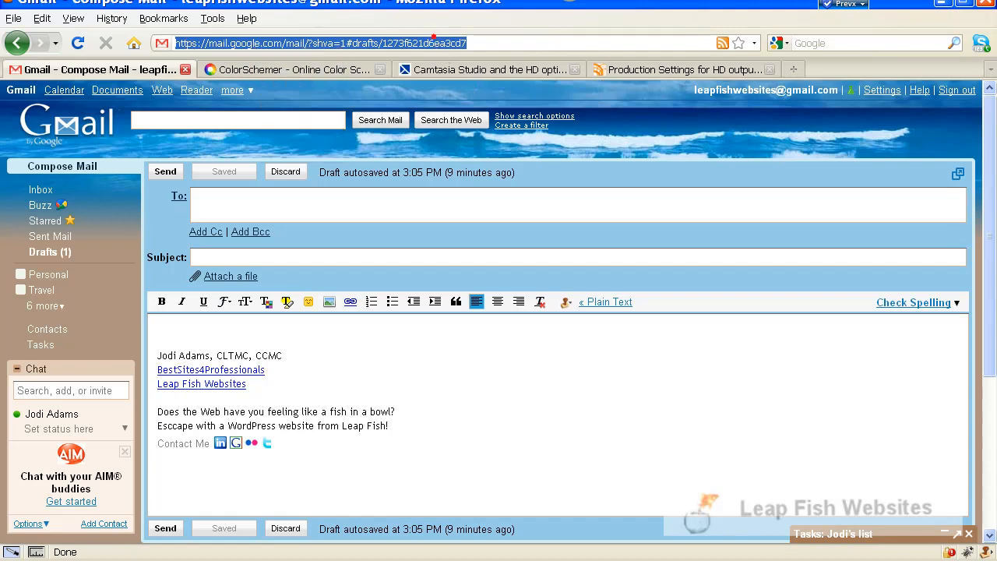
pyautogui.click(433, 37)
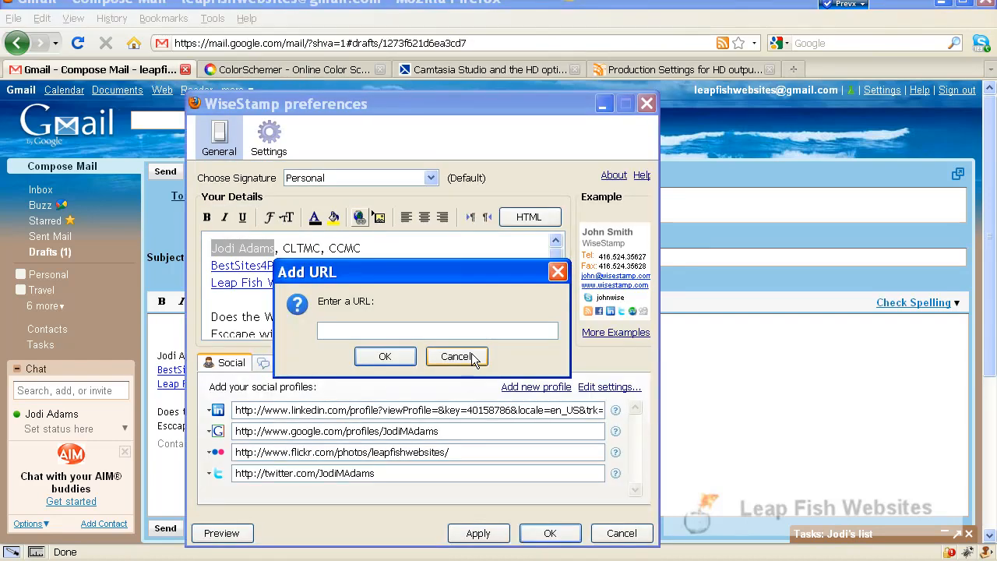
pyautogui.click(459, 359)
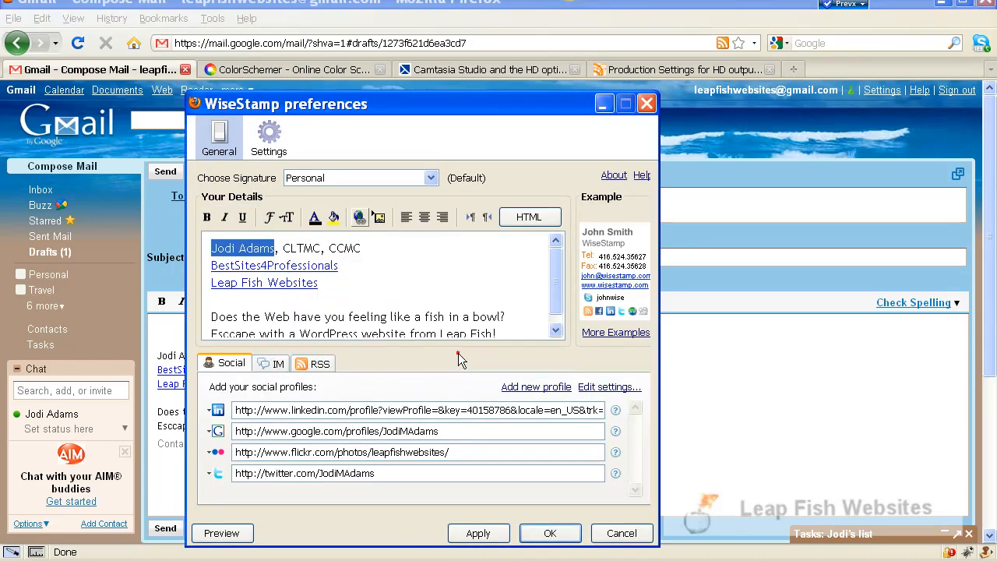
# Make the selected name in the signature bold and save the WiseStamp preferences.
pyautogui.click(207, 223)
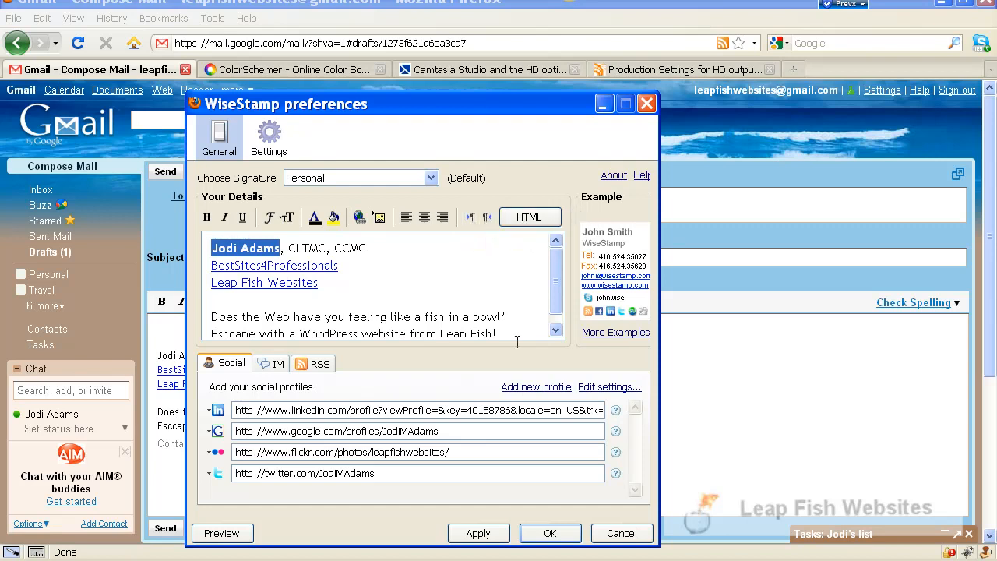
pyautogui.scroll(-1, 472, 299)
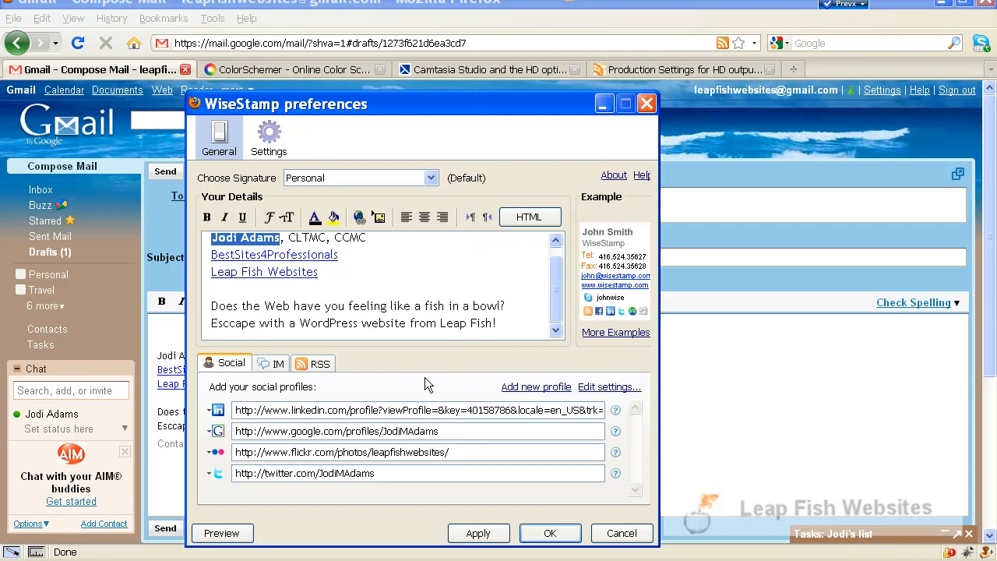
pyautogui.click(553, 533)
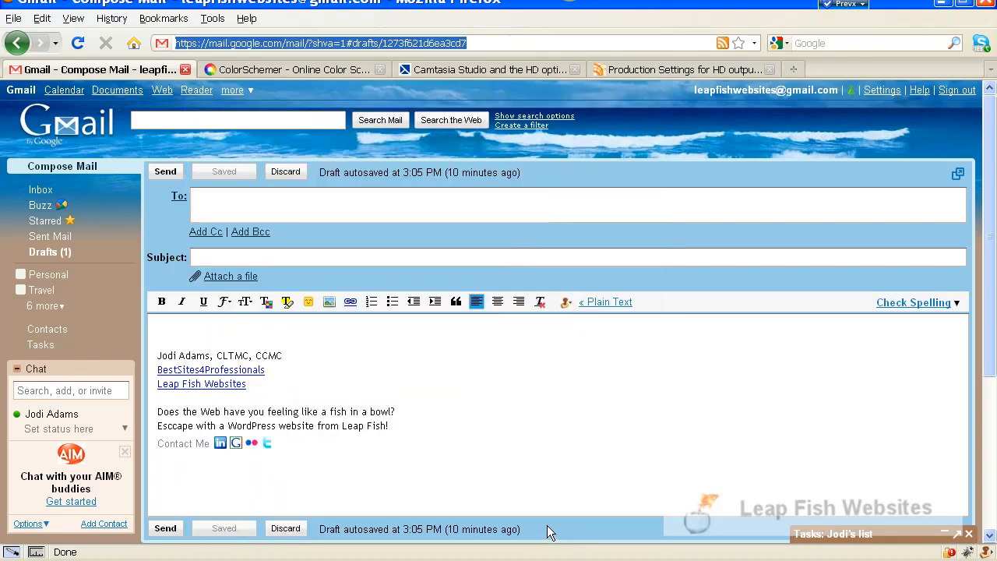
# Enter the sample text "Teypafasfdjal'sdfj" in the message body above the signature.
pyautogui.click(155, 335)
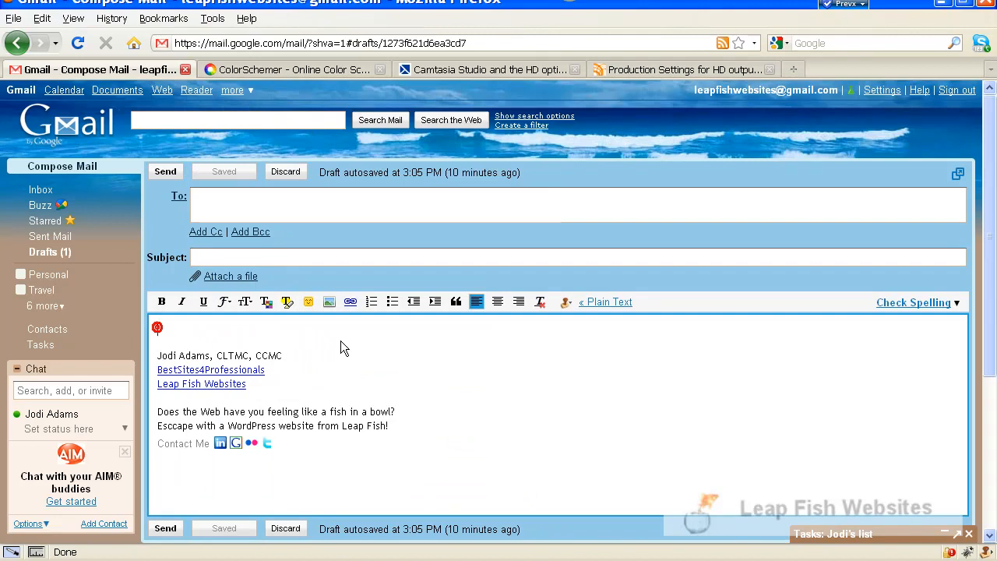
pyautogui.write('Tey')
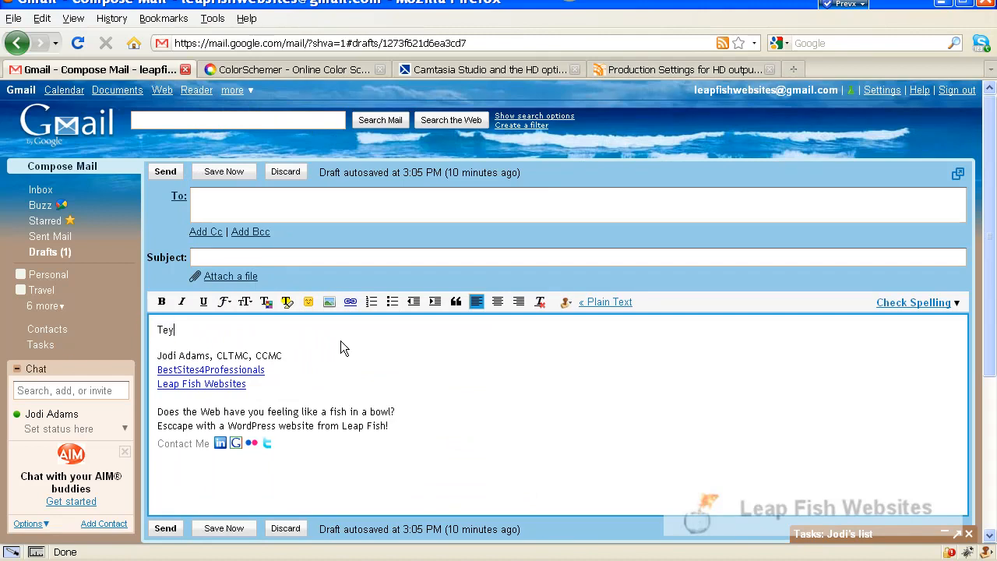
pyautogui.write("pafasfdjal'sdfj")
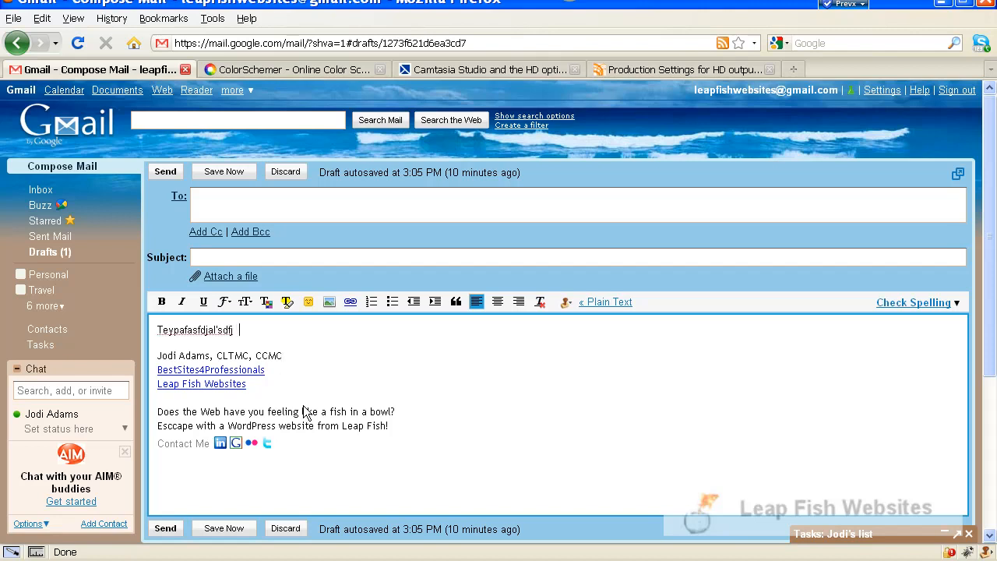